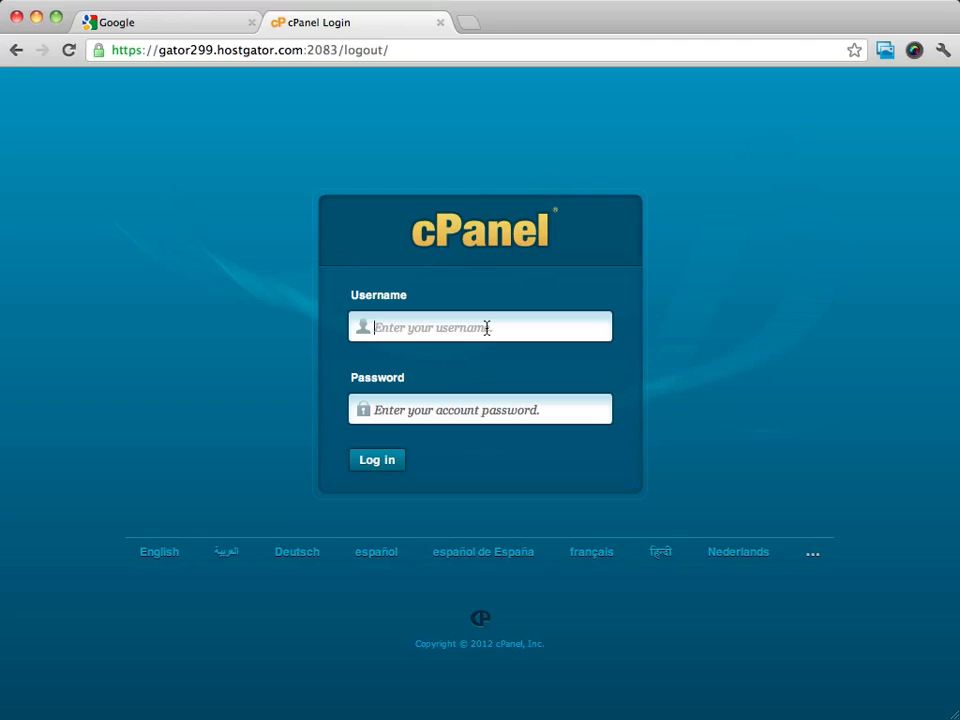
- Log in to the hosting control panel with the account username and account password
type("grove")
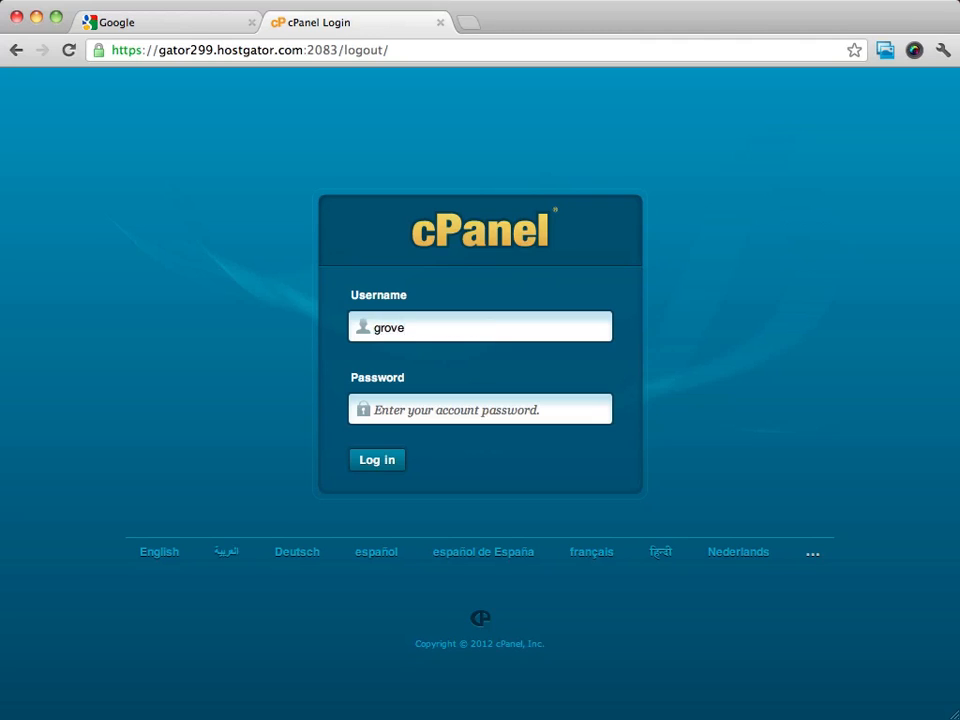
key("Tab")
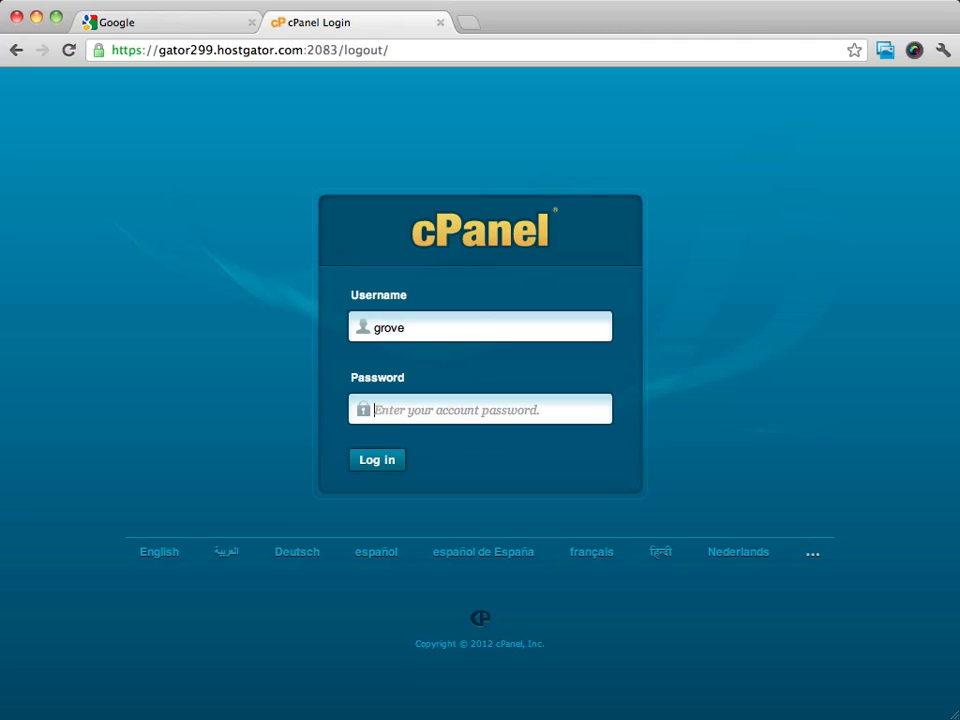
key("super+v")
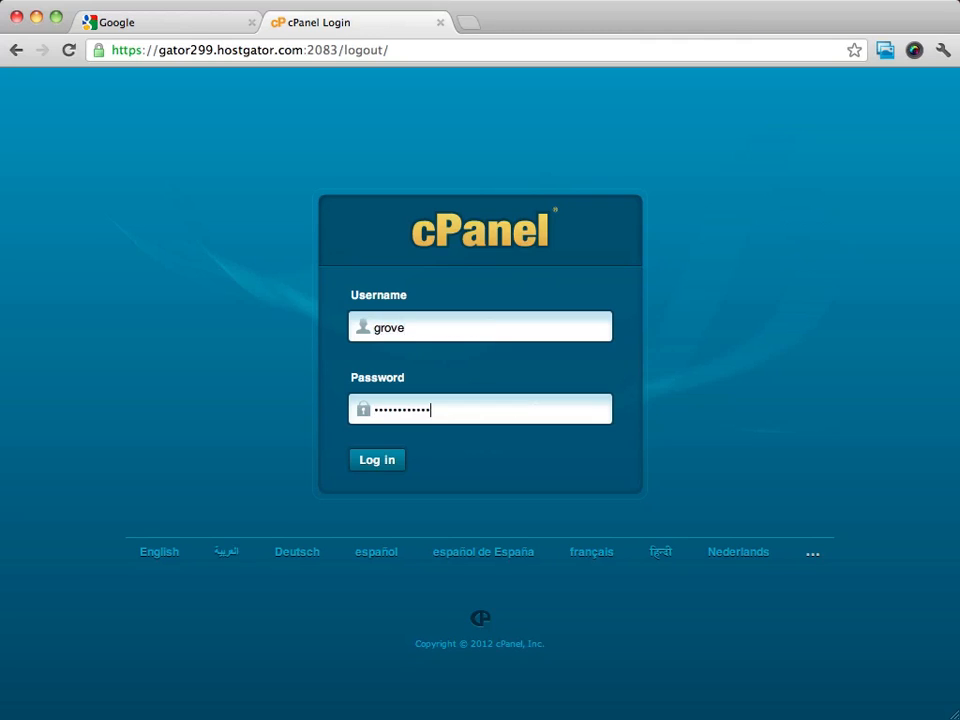
left_click(369, 462)
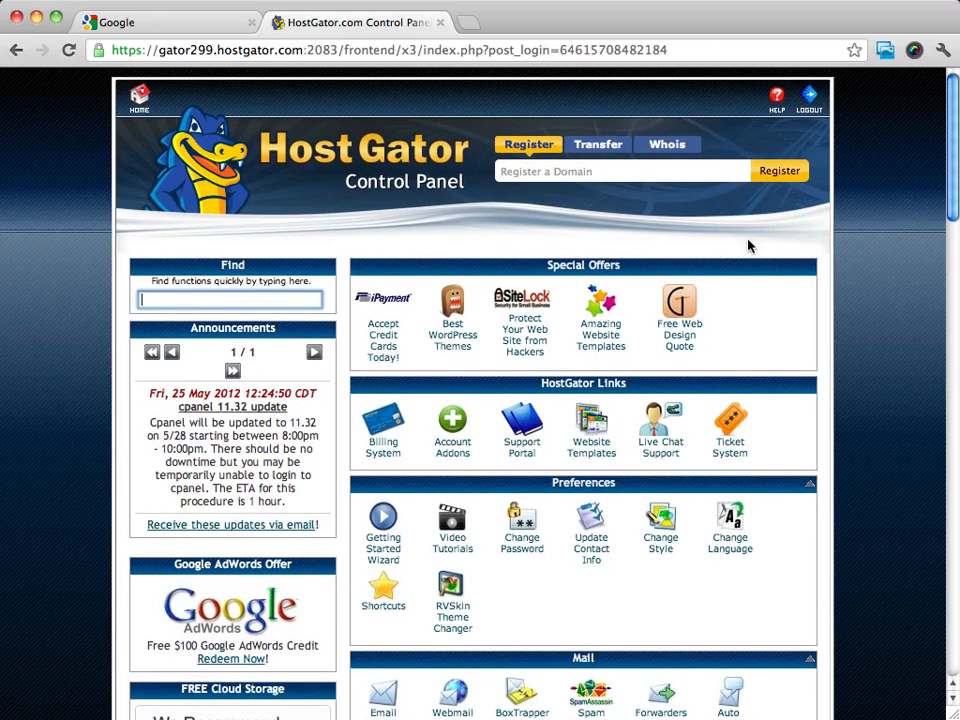
- Open Fantastico De Luxe from the Software/Services section of the hosting control panel
scroll(838, 235, "down", 5)
scroll(838, 235, "down", 8)
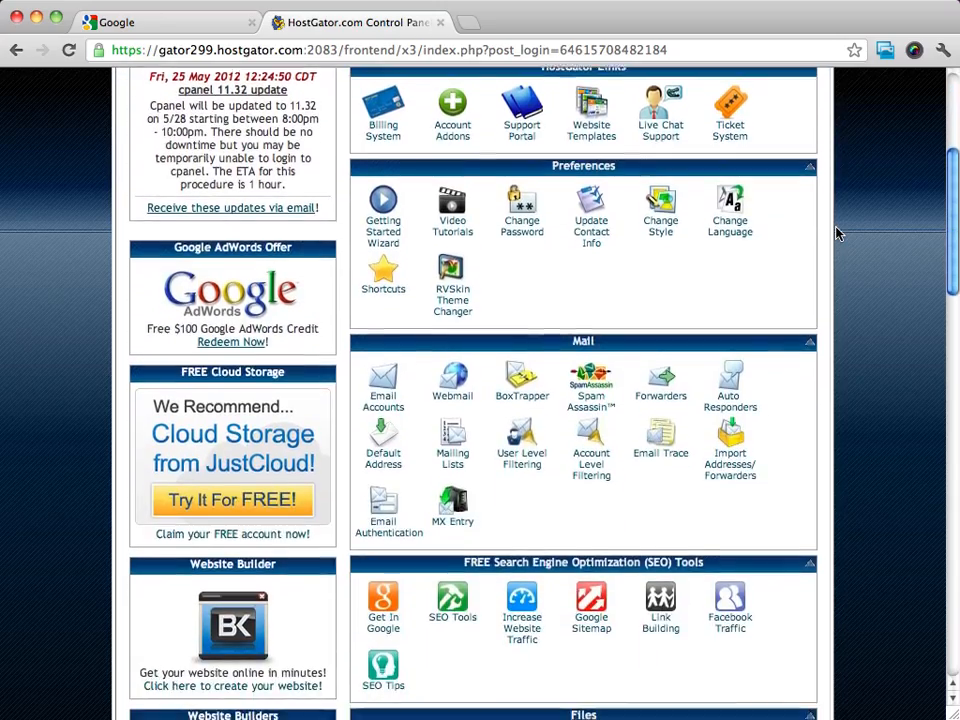
scroll(838, 235, "down", 9)
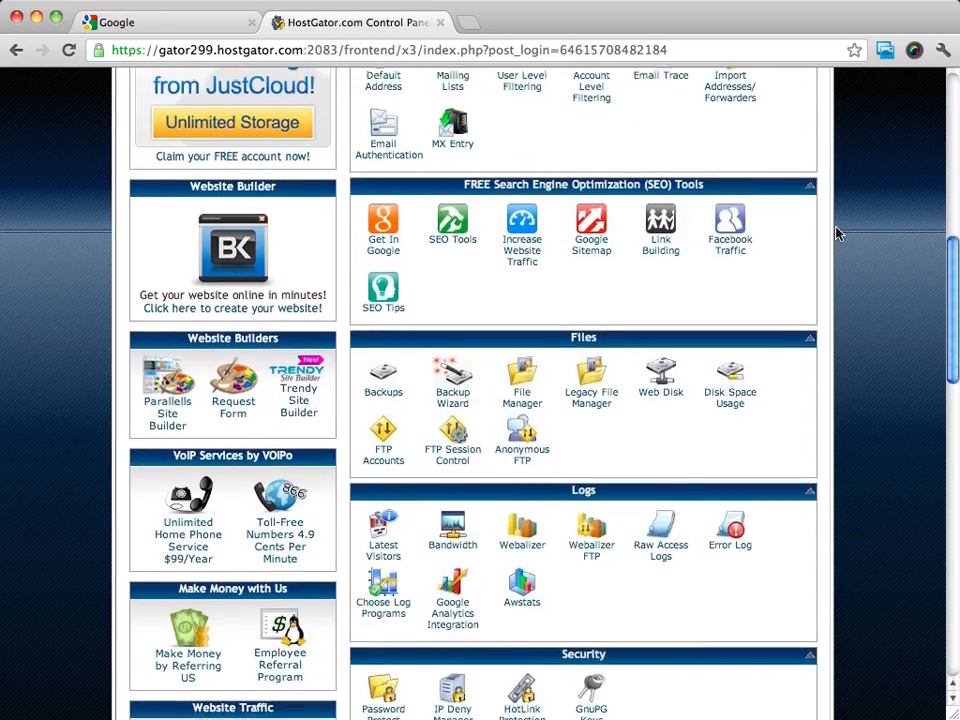
scroll(838, 235, "down", 6)
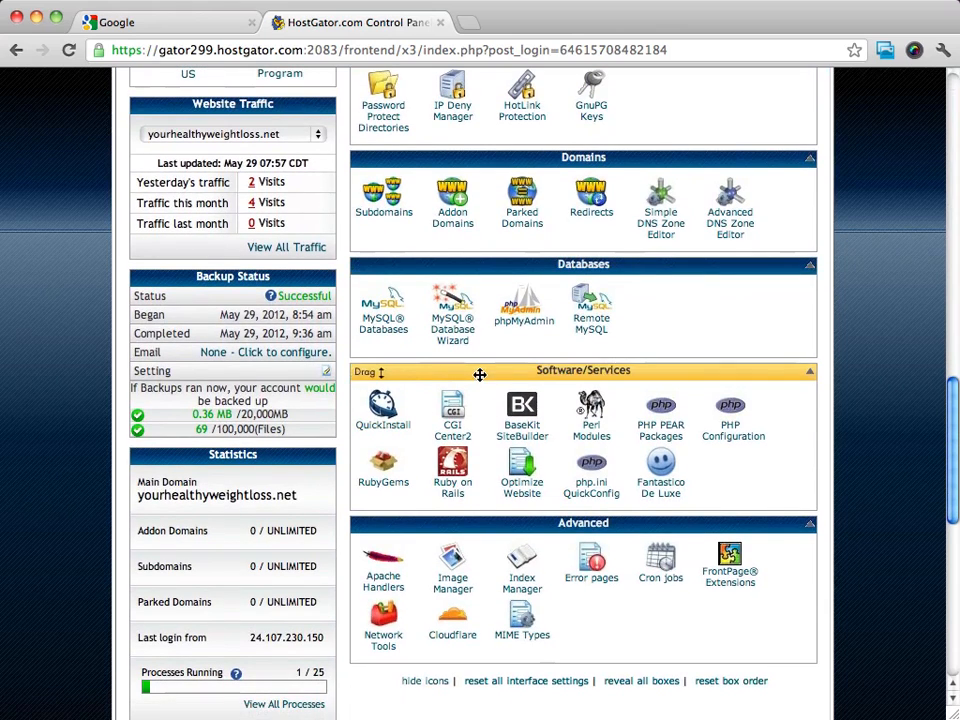
left_click(662, 493)
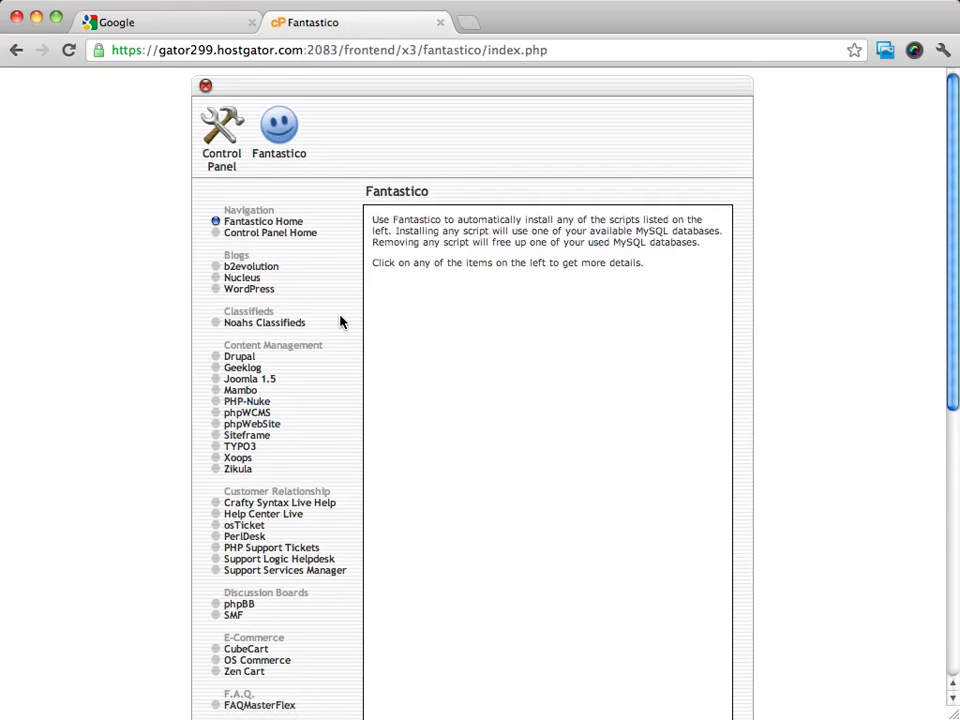
- Open the WordPress script page among the blog scripts in Fantastico
scroll(339, 321, "down", 4)
scroll(339, 321, "up", 4)
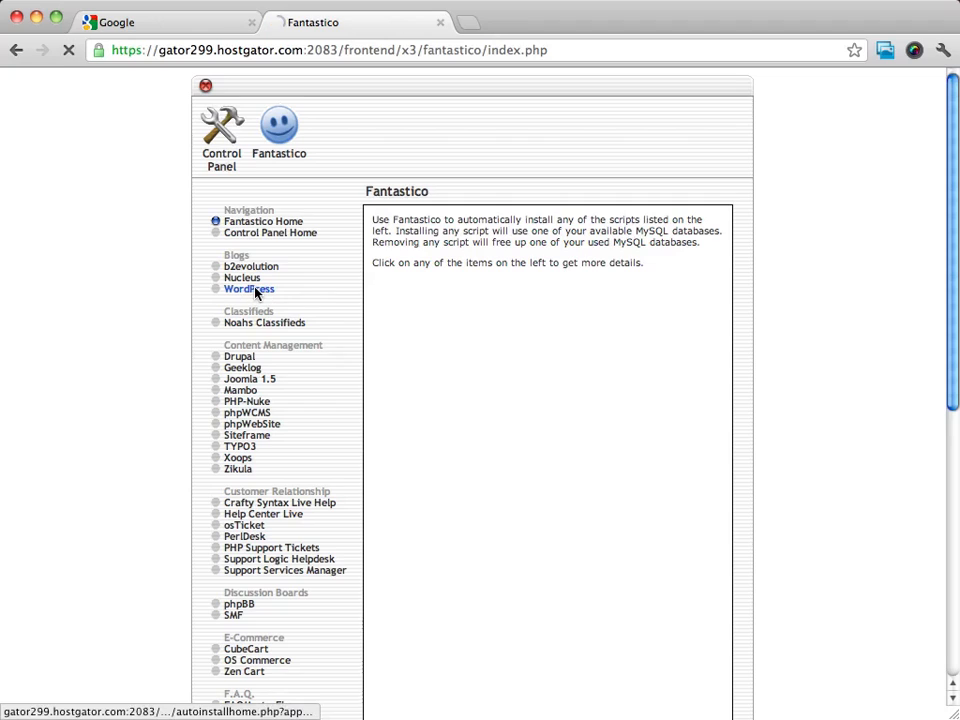
left_click(256, 290)
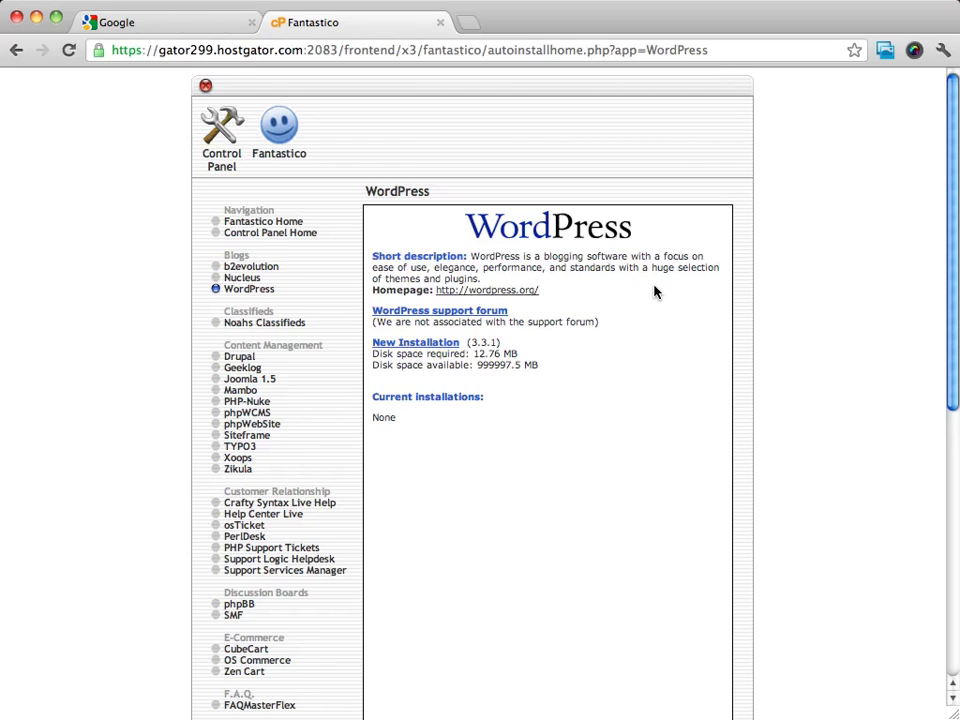
- Look over the WordPress.org homepage linked from the script description and return to the Fantastico page
left_click(494, 291)
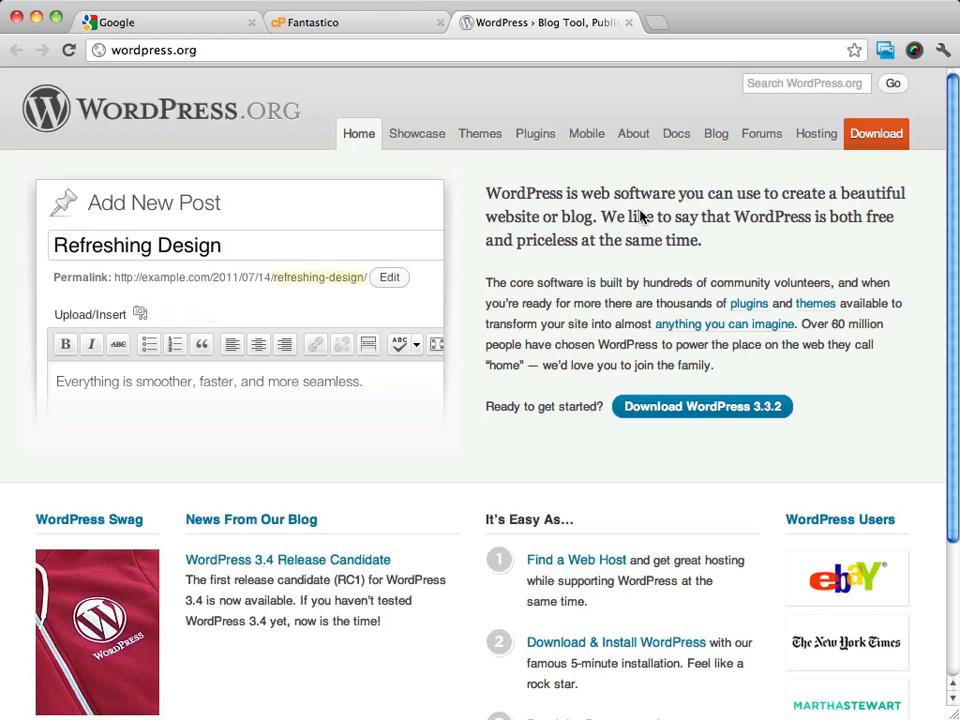
scroll(639, 215, "down", 5)
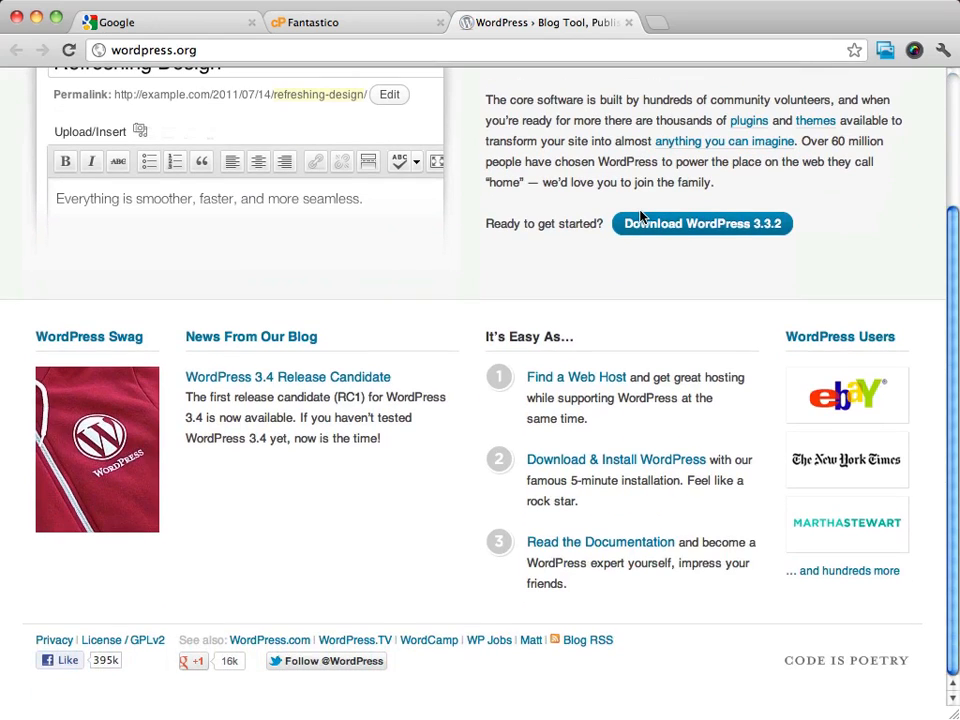
scroll(641, 216, "up", 5)
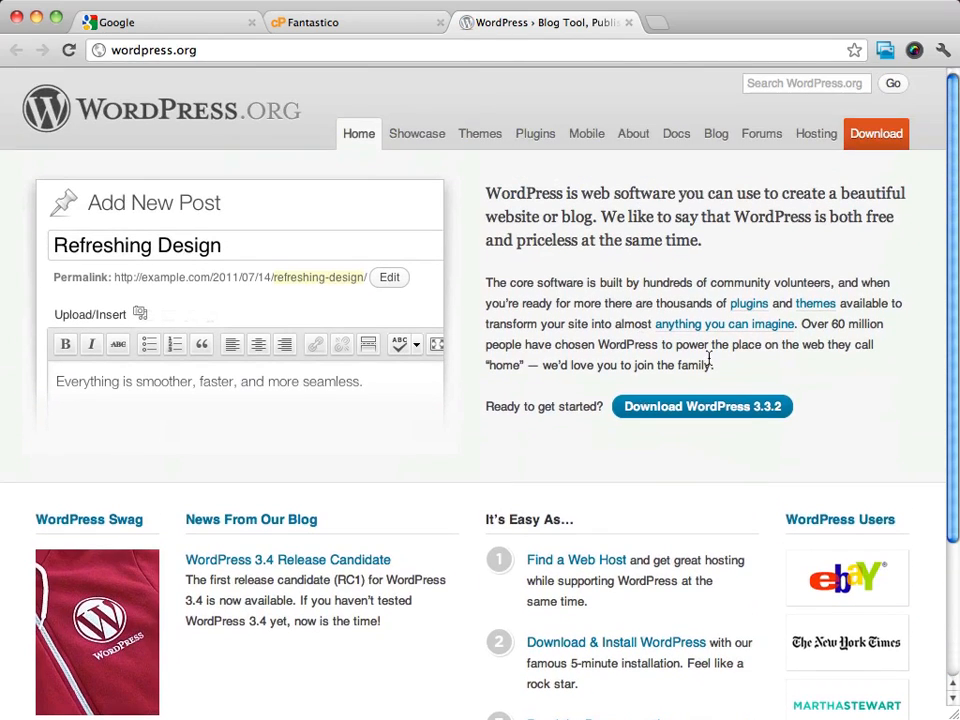
scroll(834, 525, "down", 2)
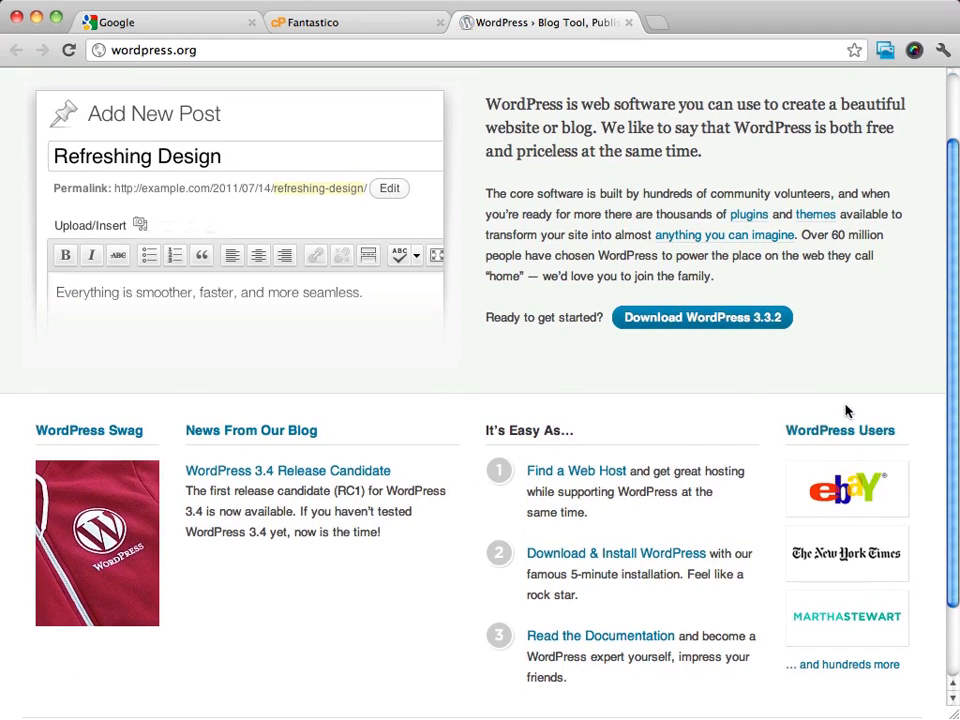
scroll(846, 432, "up", 2)
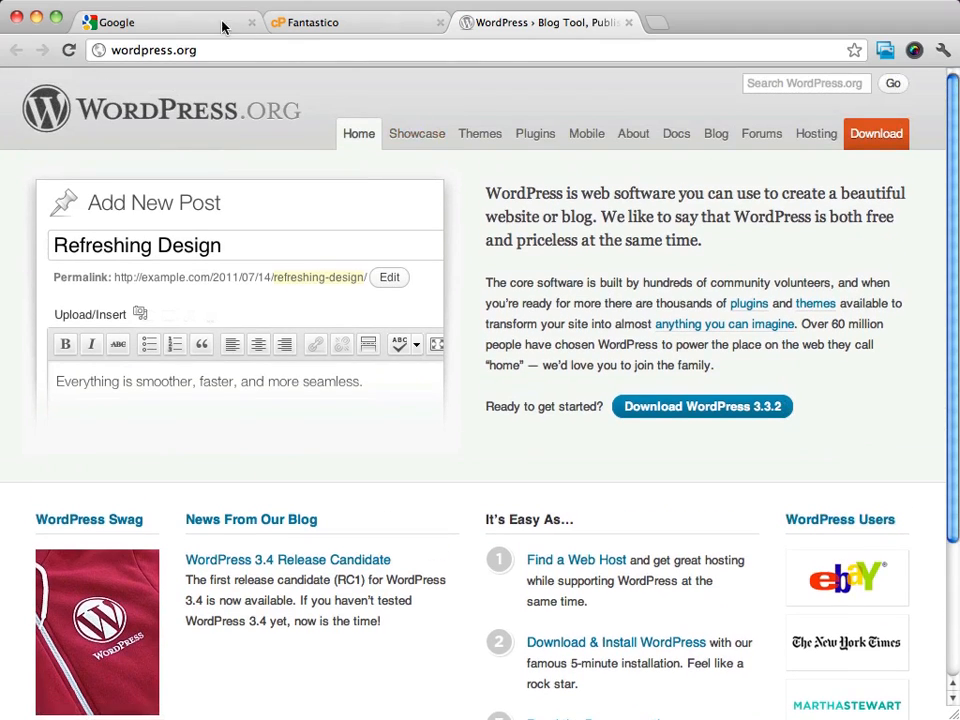
left_click(333, 24)
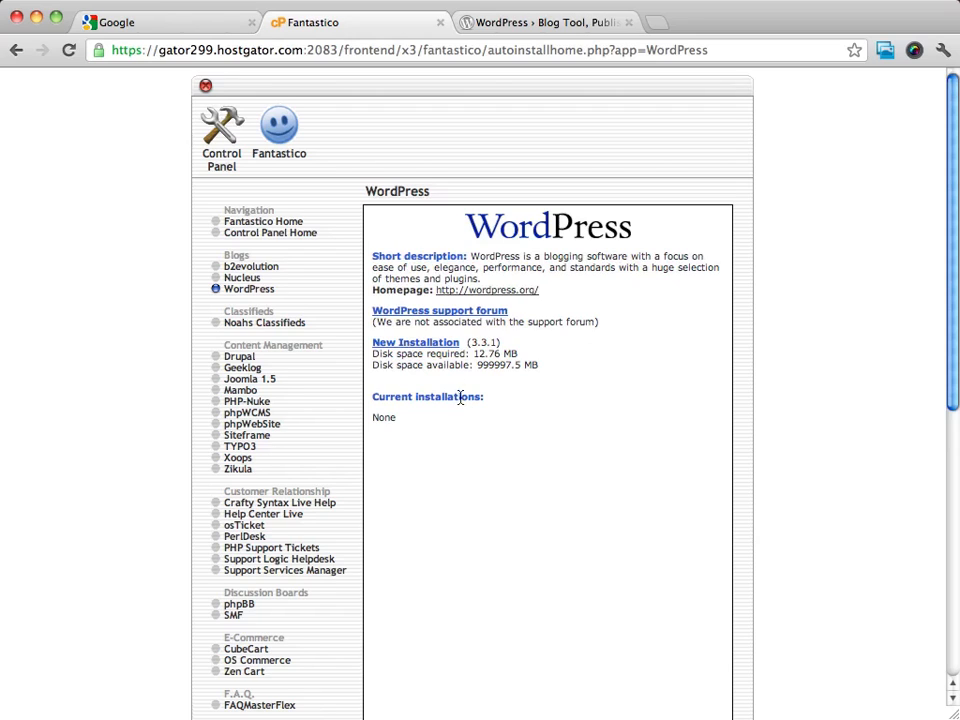
- Start a new WordPress installation and check that yourhealthyweightloss.net is selected as the install domain
left_click(418, 346)
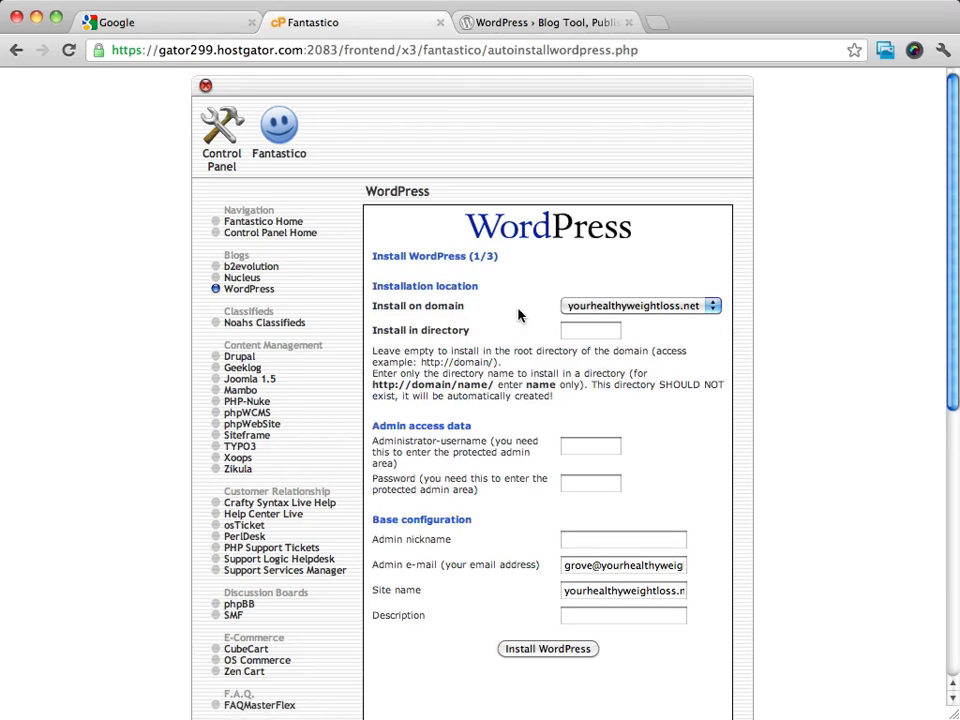
left_click(679, 310)
left_click(580, 305)
left_click(656, 306)
left_click(716, 305)
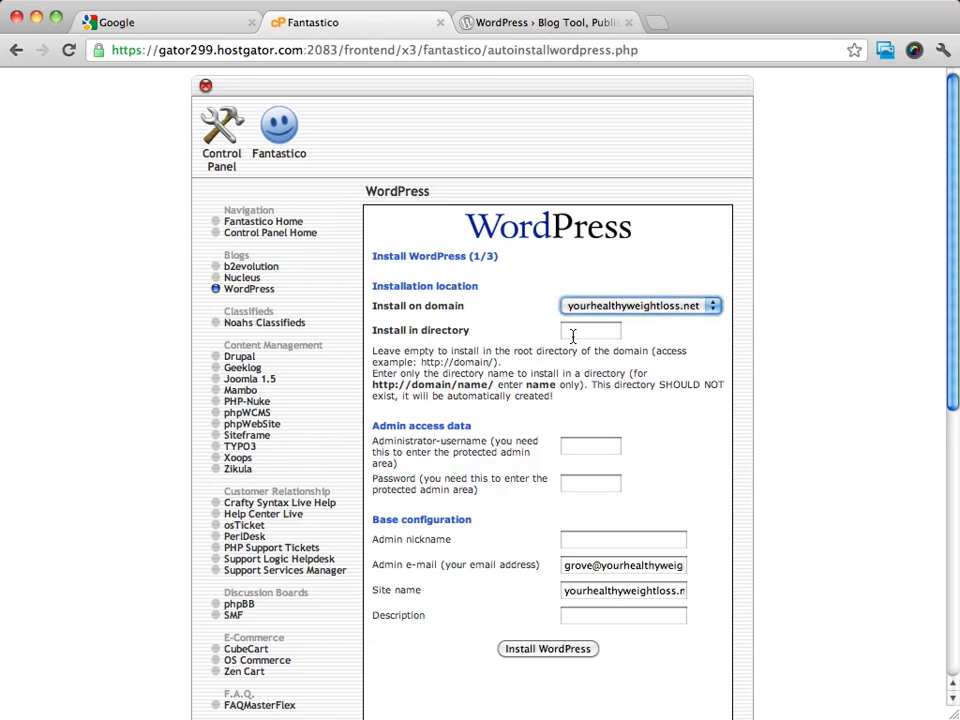
left_click(765, 353)
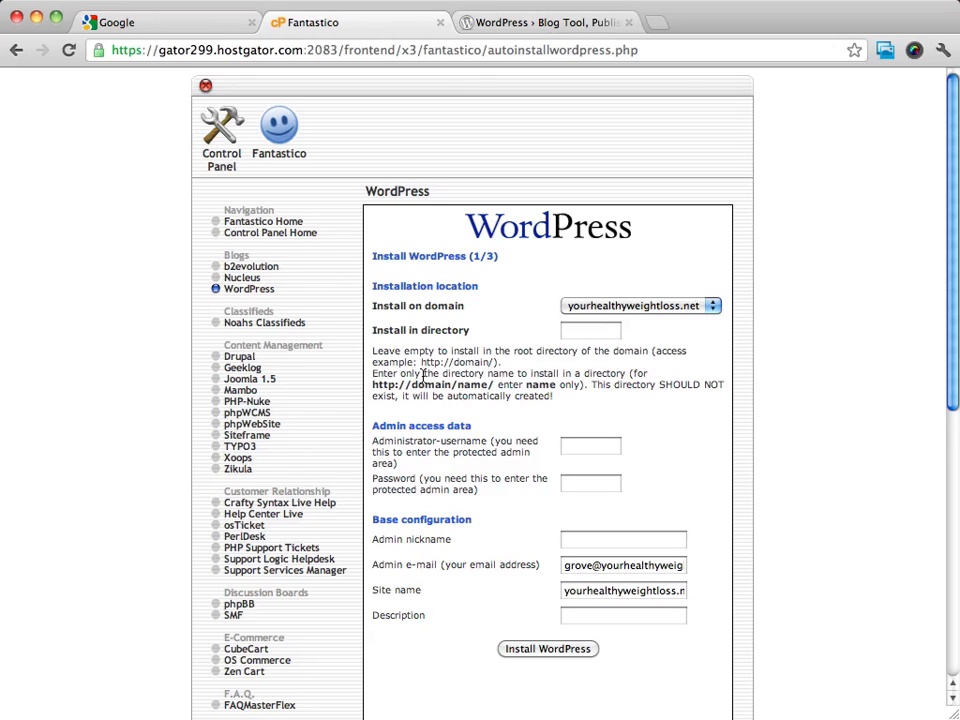
left_click(596, 339)
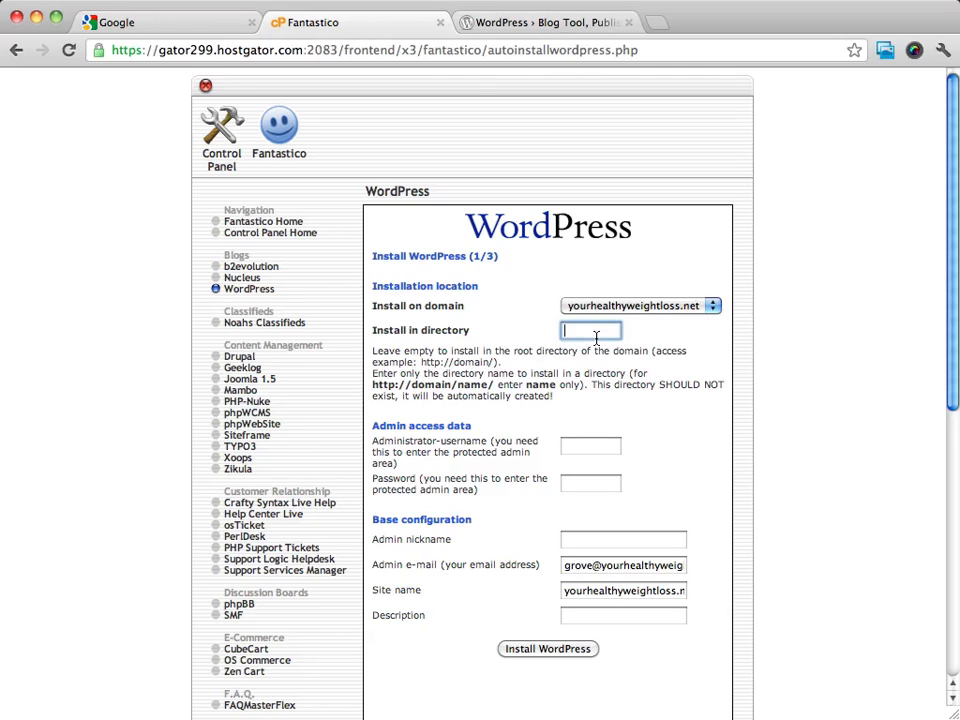
type("blog")
double_click(593, 333)
key("BackSpace")
left_click(797, 258)
- Fill in the WordPress admin access data with the administrator username and the administrator password
scroll(712, 459, "down", 3)
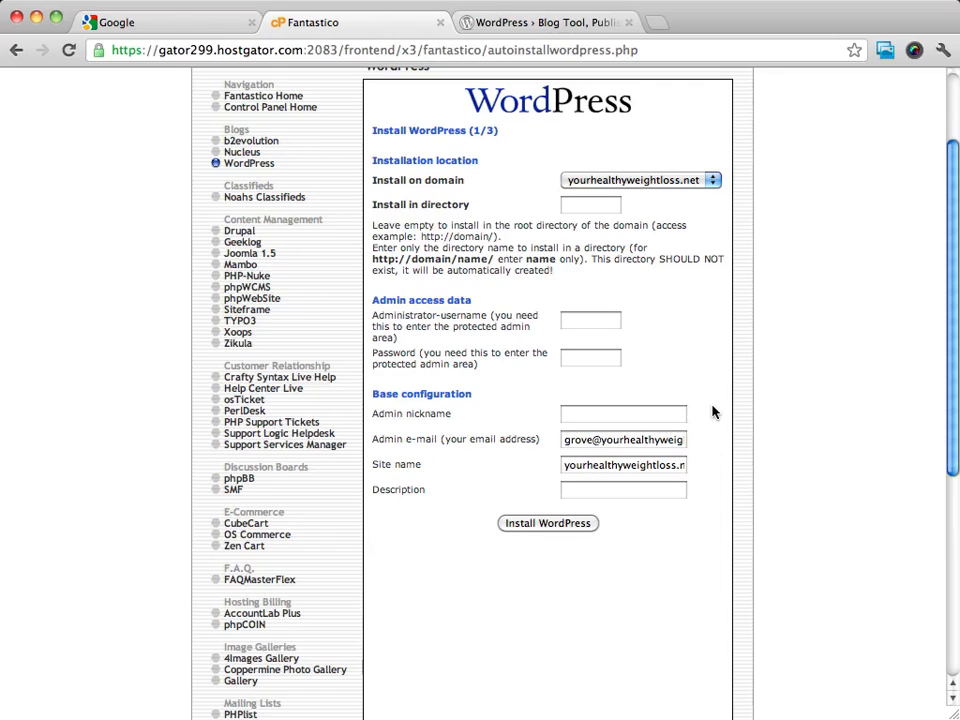
left_click(609, 323)
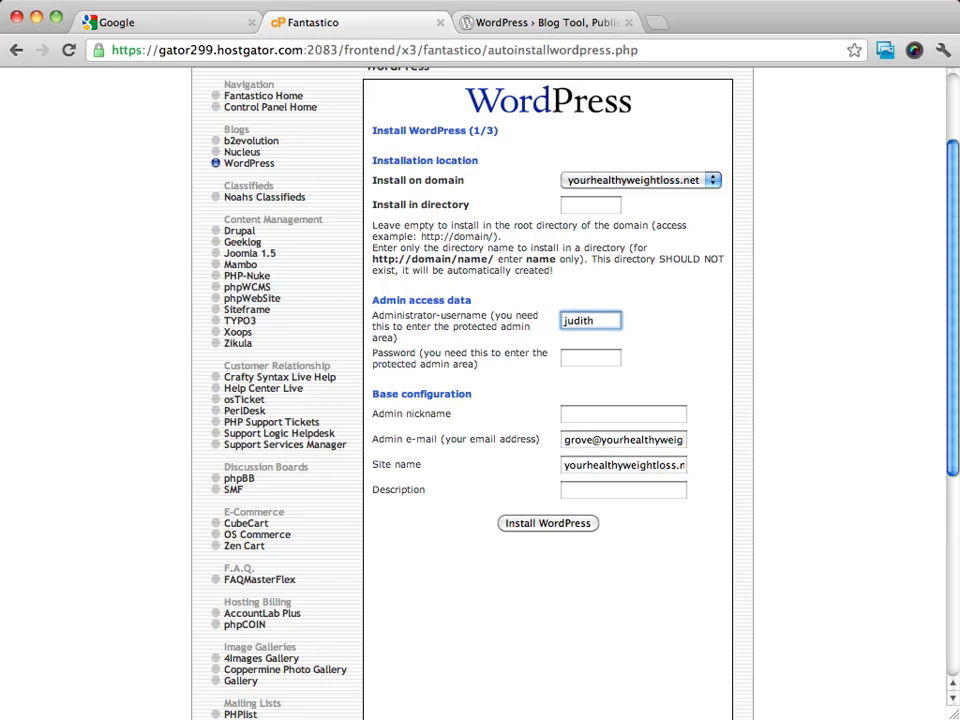
key("Tab")
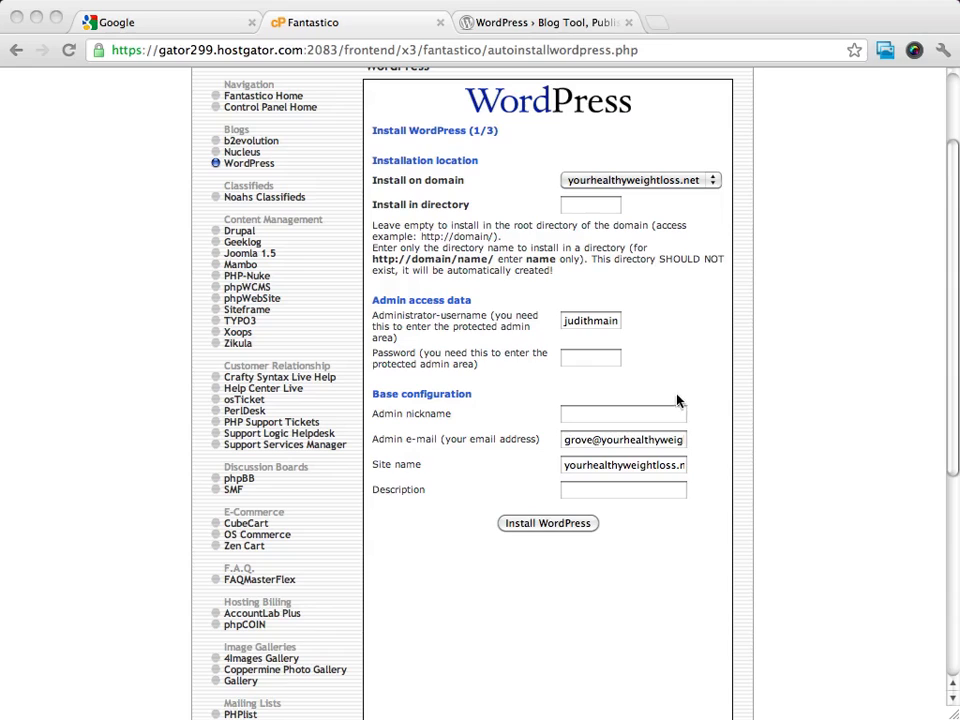
left_click(595, 363)
key("super+v")
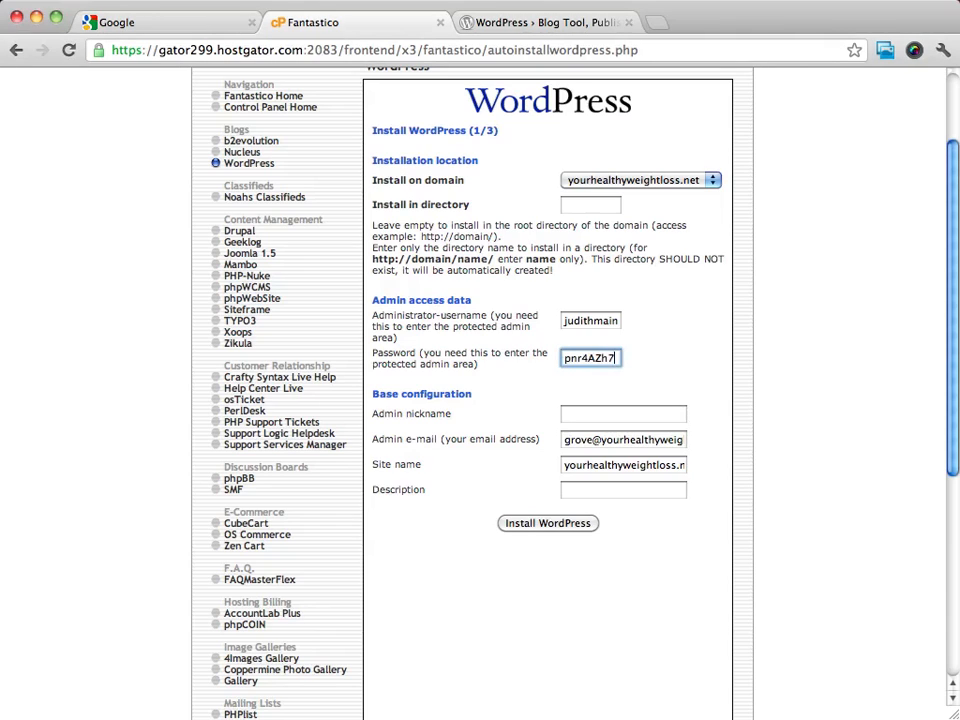
left_click(732, 368)
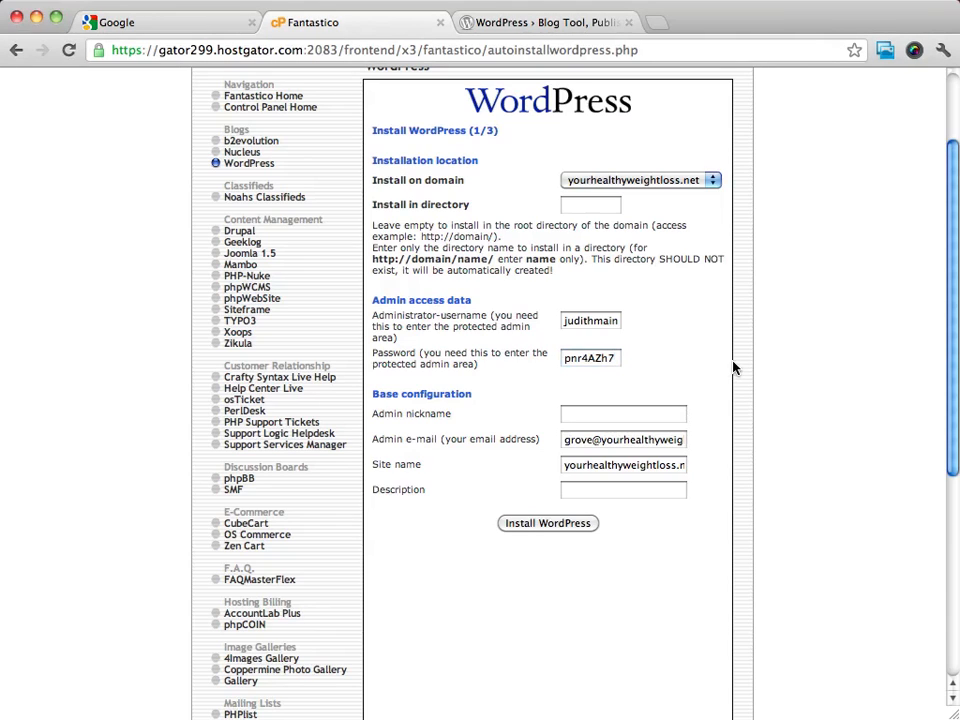
- Enter the administrator's first name as the admin nickname in the base configuration
scroll(732, 368, "down", 3)
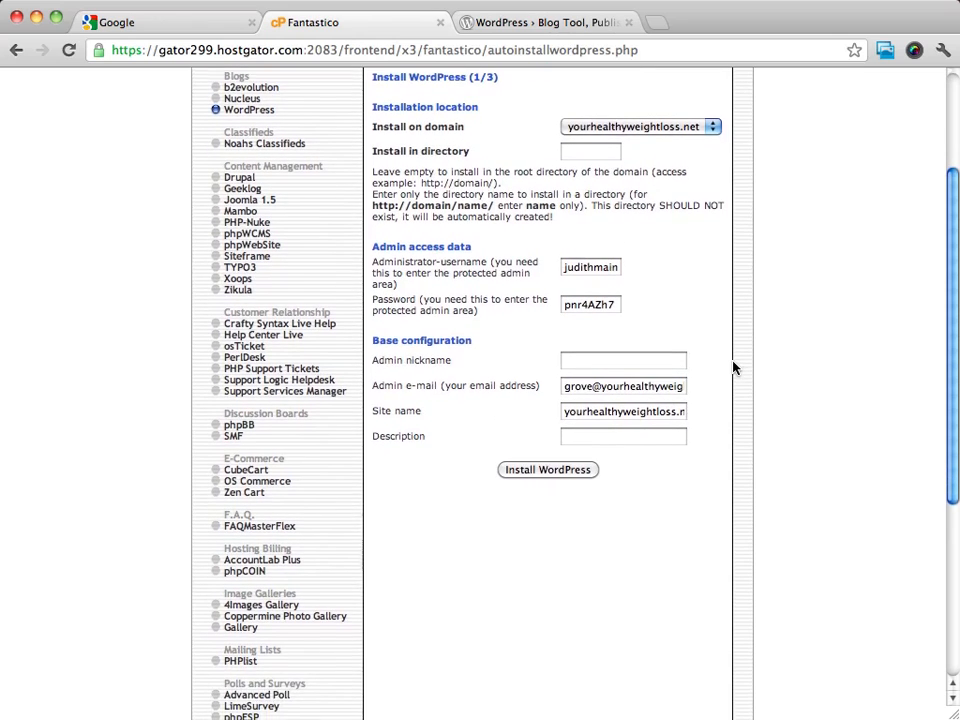
scroll(732, 368, "down", 3)
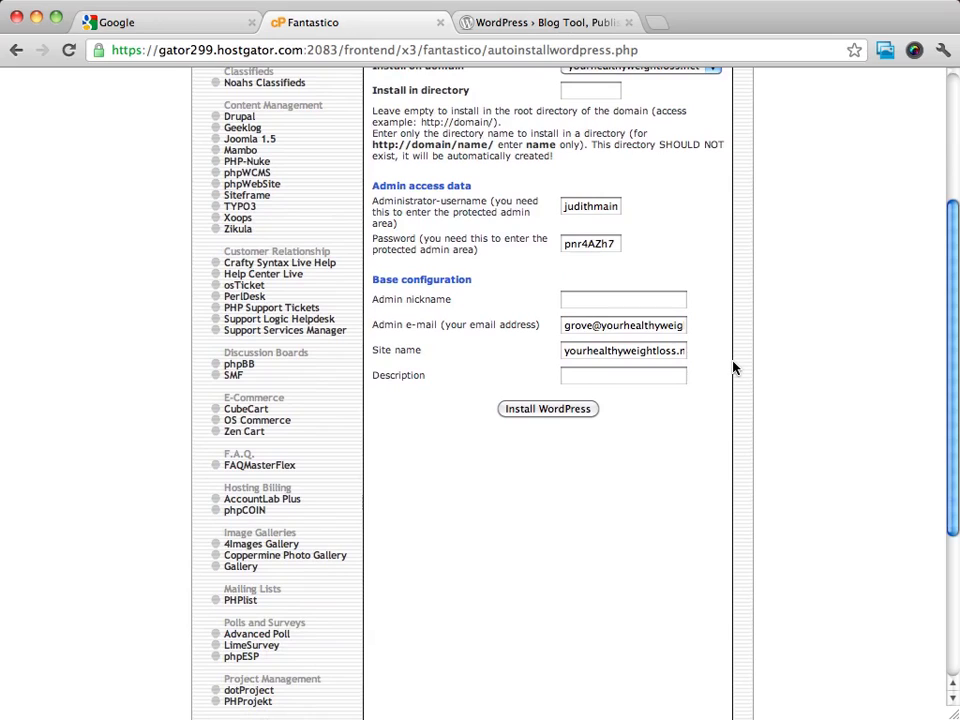
scroll(785, 325, "up", 1)
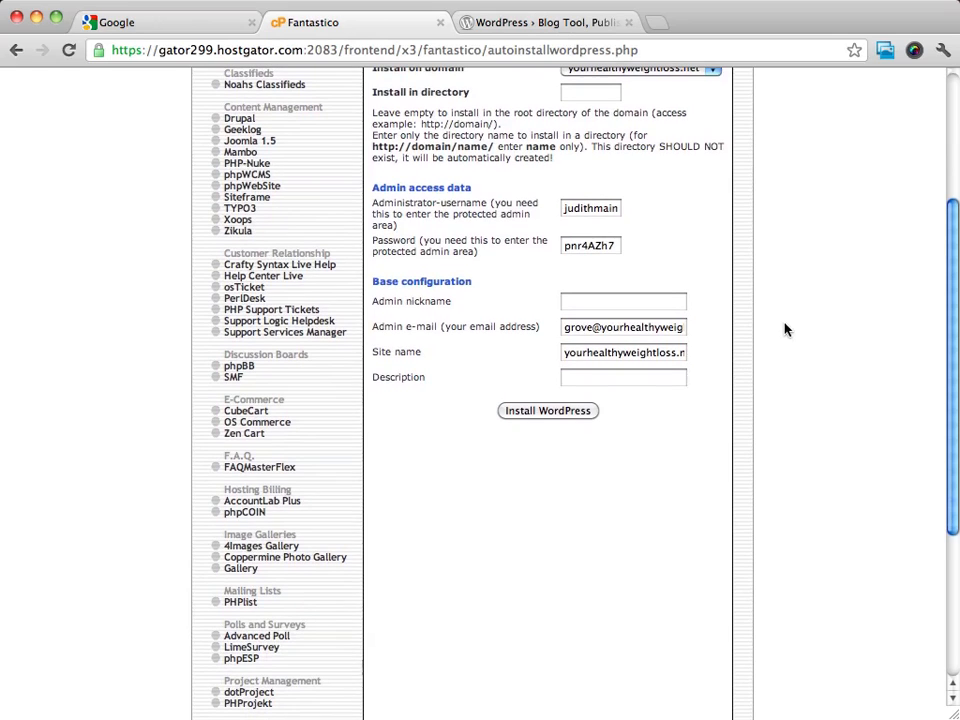
left_click(634, 300)
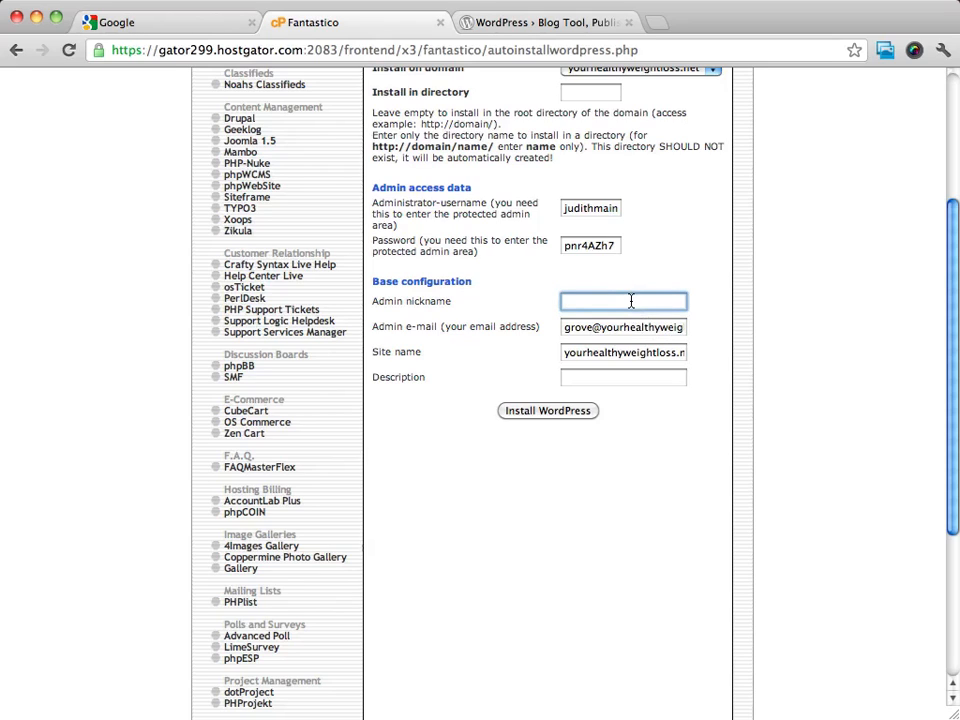
type("Judith")
left_click_drag(572, 328, 622, 333)
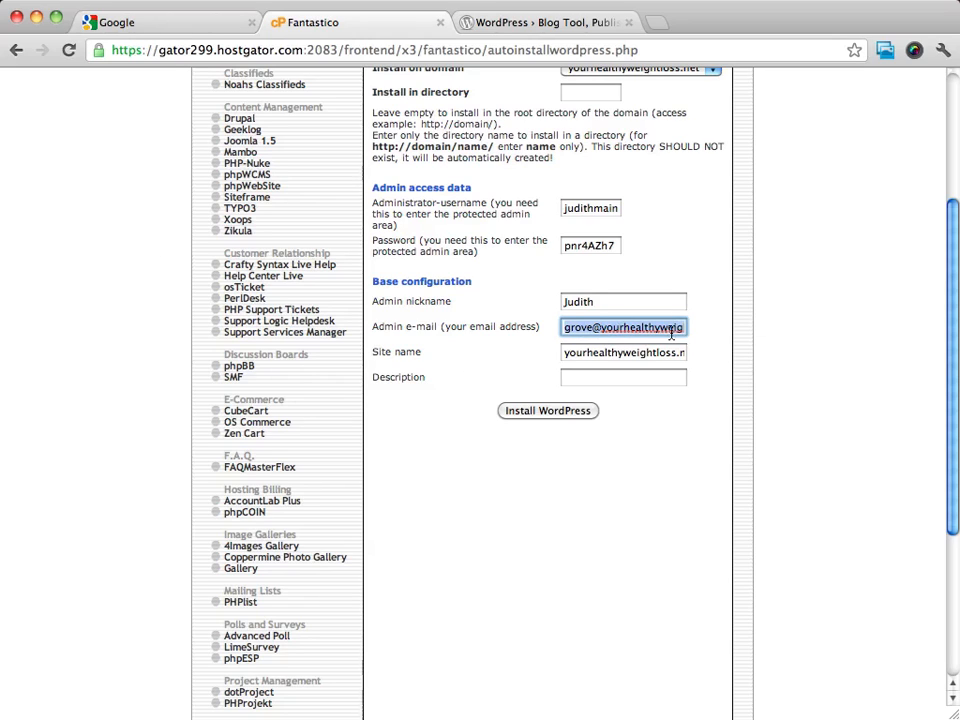
left_click(806, 348)
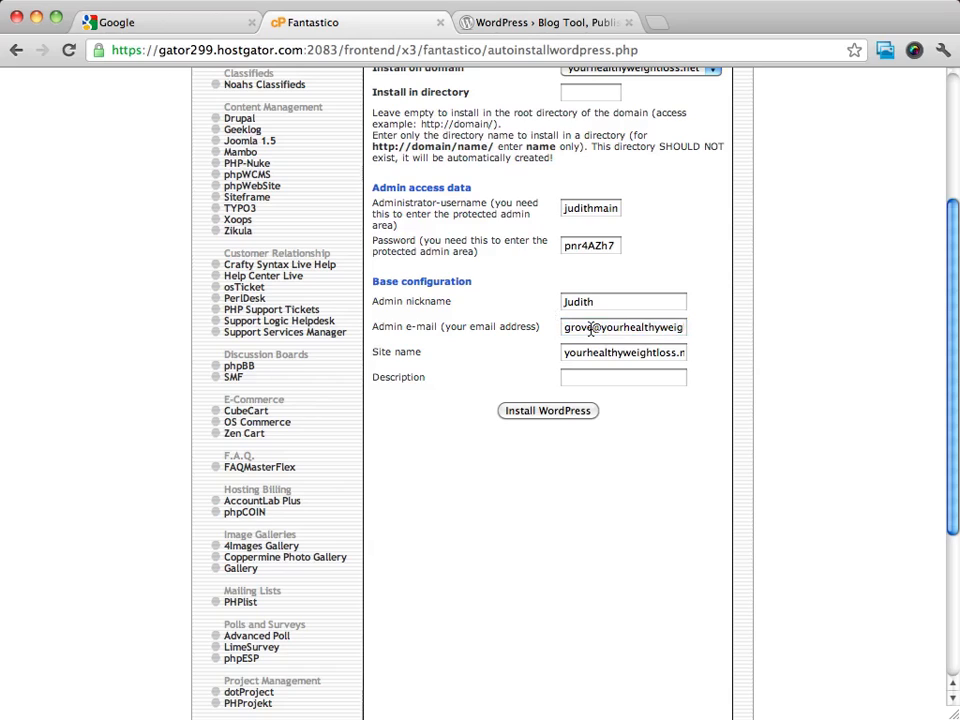
left_click_drag(593, 328, 547, 330)
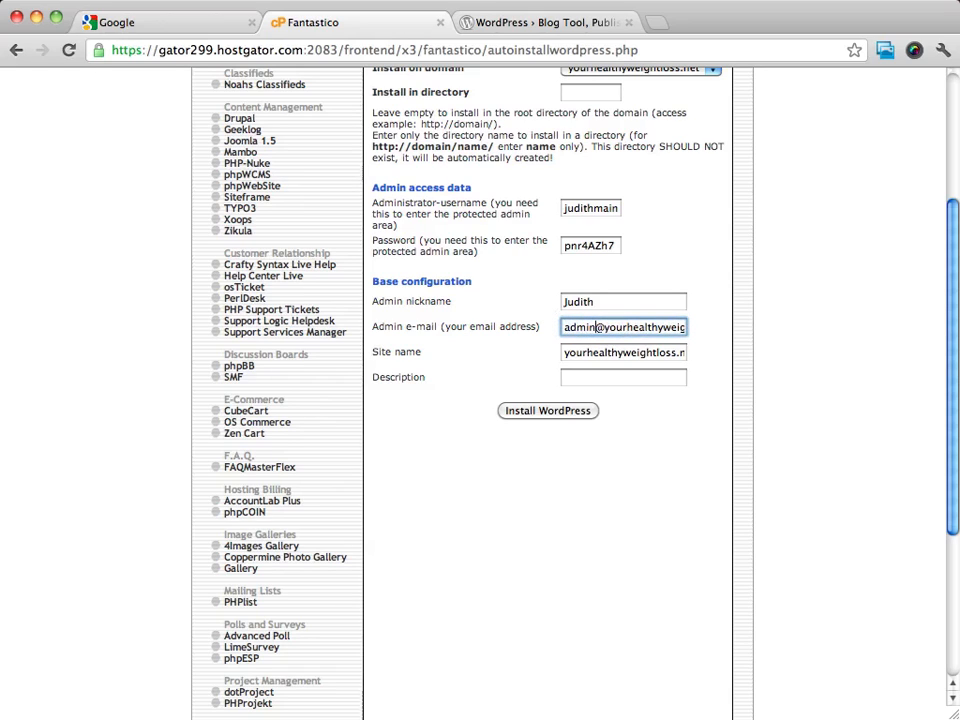
left_click(812, 356)
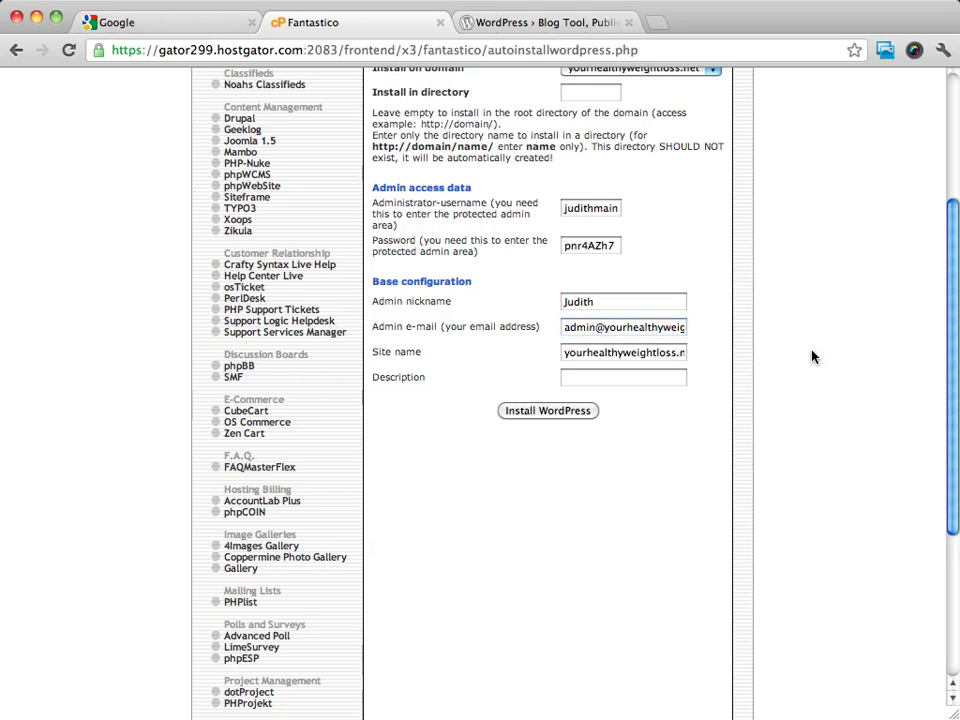
- Replace the site name in the base configuration with "Your Healthy Weight Loss"
triple_click(624, 353)
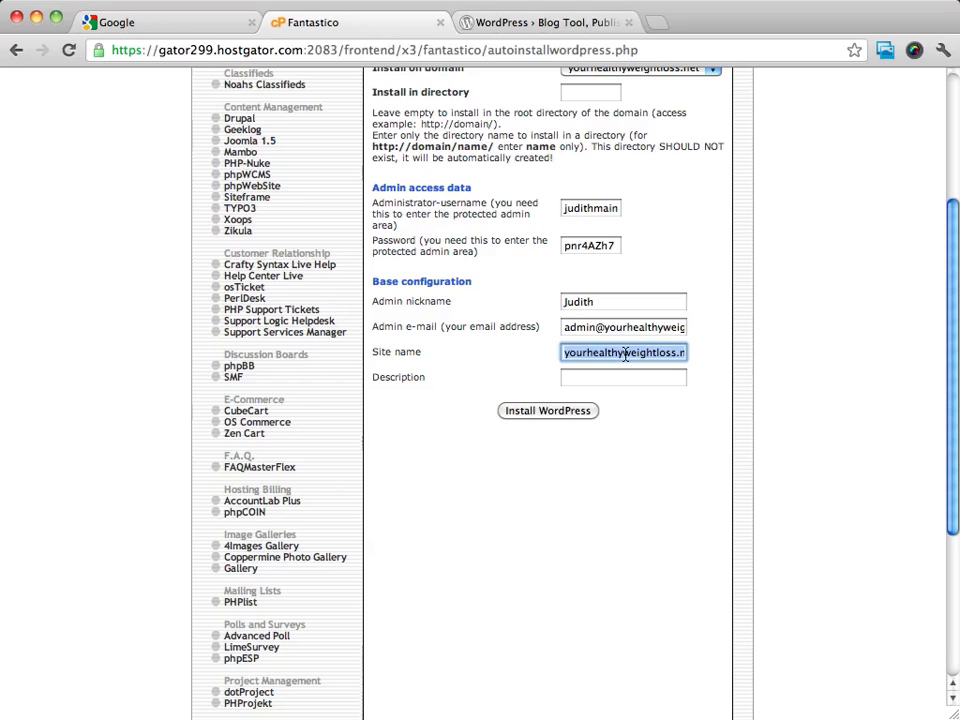
type("Y")
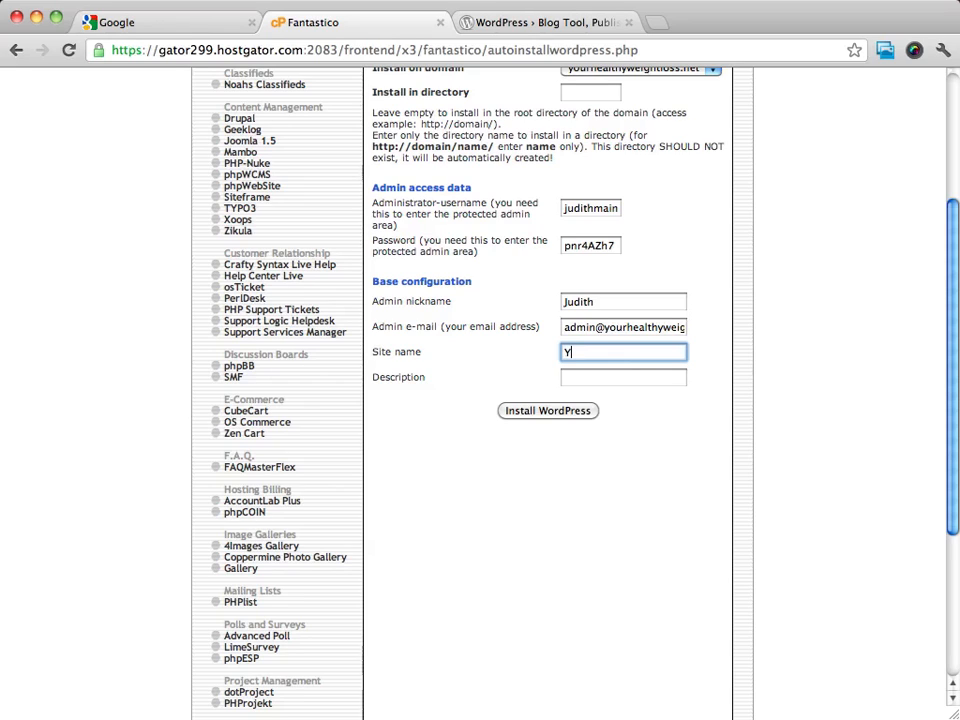
type("our Healthy Weight Loss")
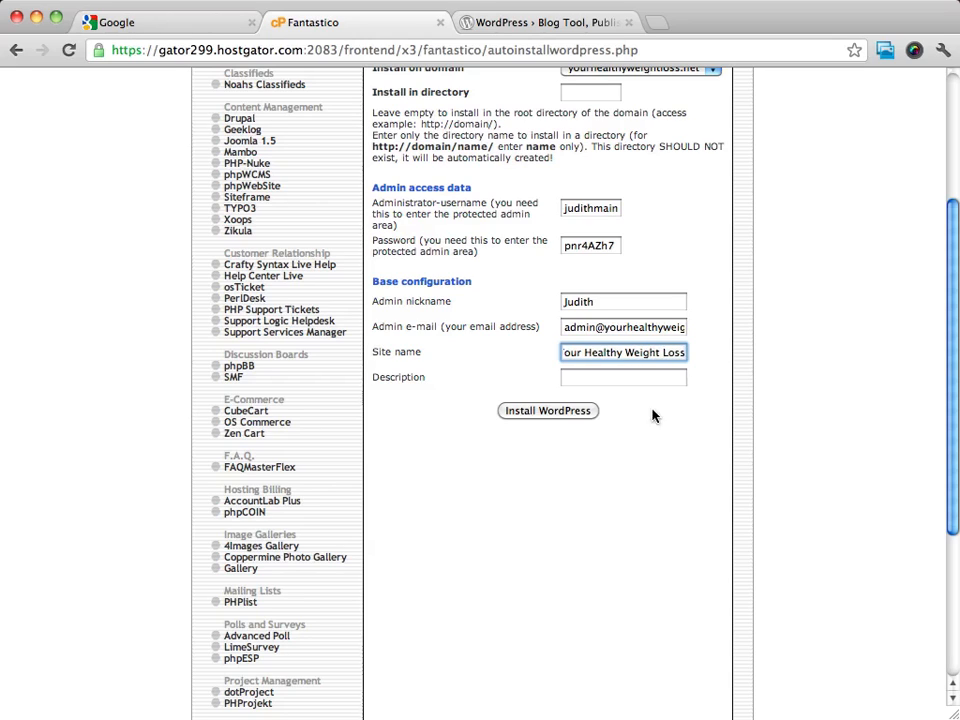
- Reuse "Healthy Weight Loss" from the site name to fill in the description as "Healthy Weight Loss Tips and Tricks"
left_click(602, 377)
left_click_drag(584, 353, 741, 356)
key("super+c")
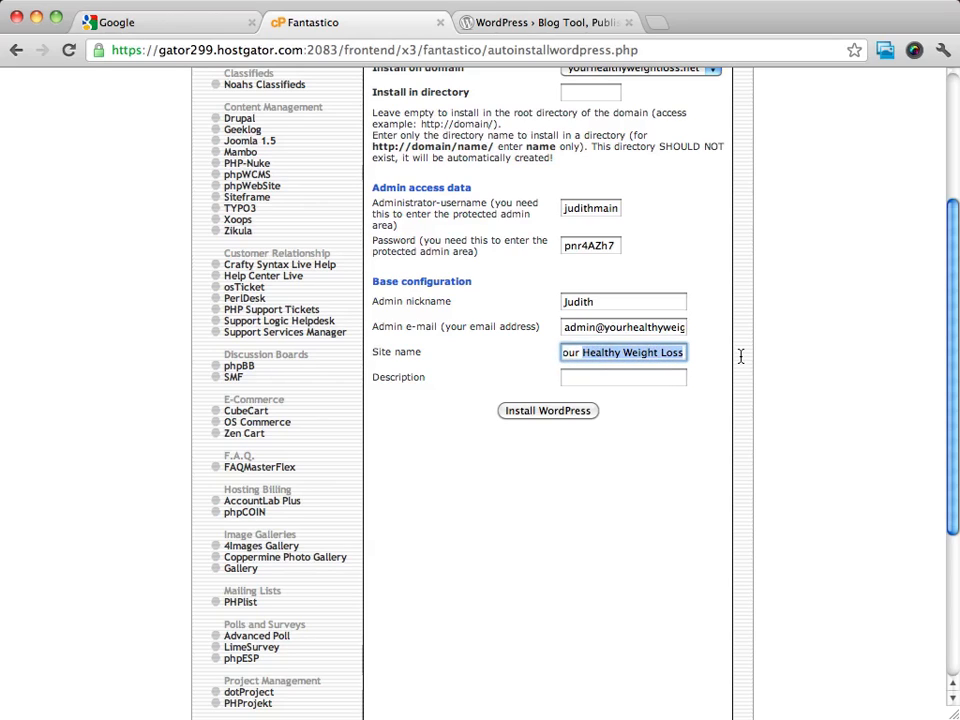
left_click(611, 377)
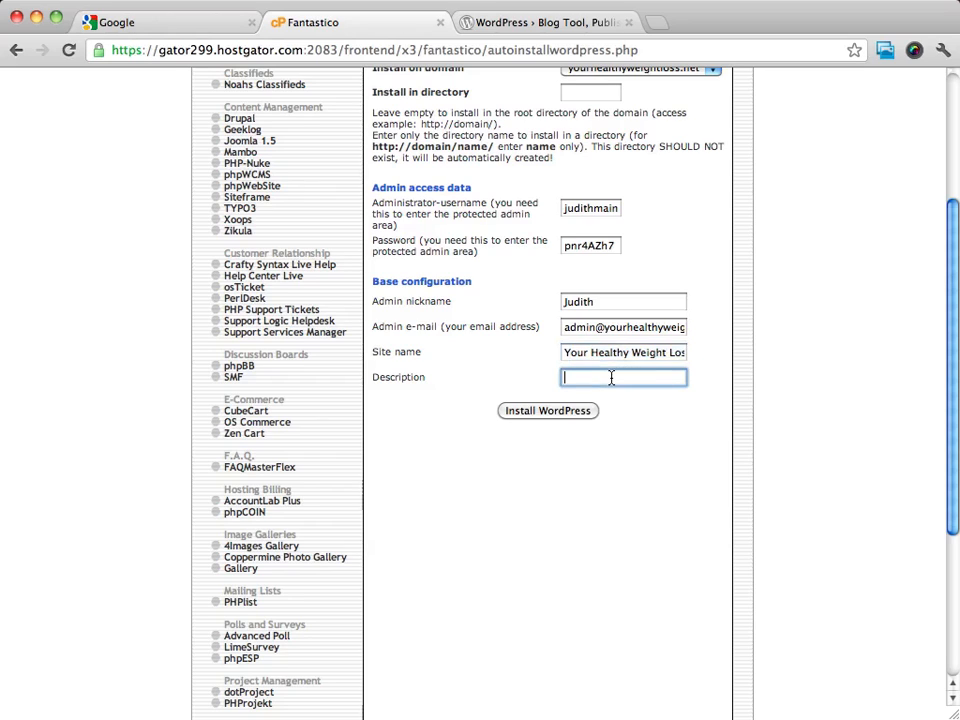
key("super+v")
type("Tips and Tricks")
left_click(670, 456)
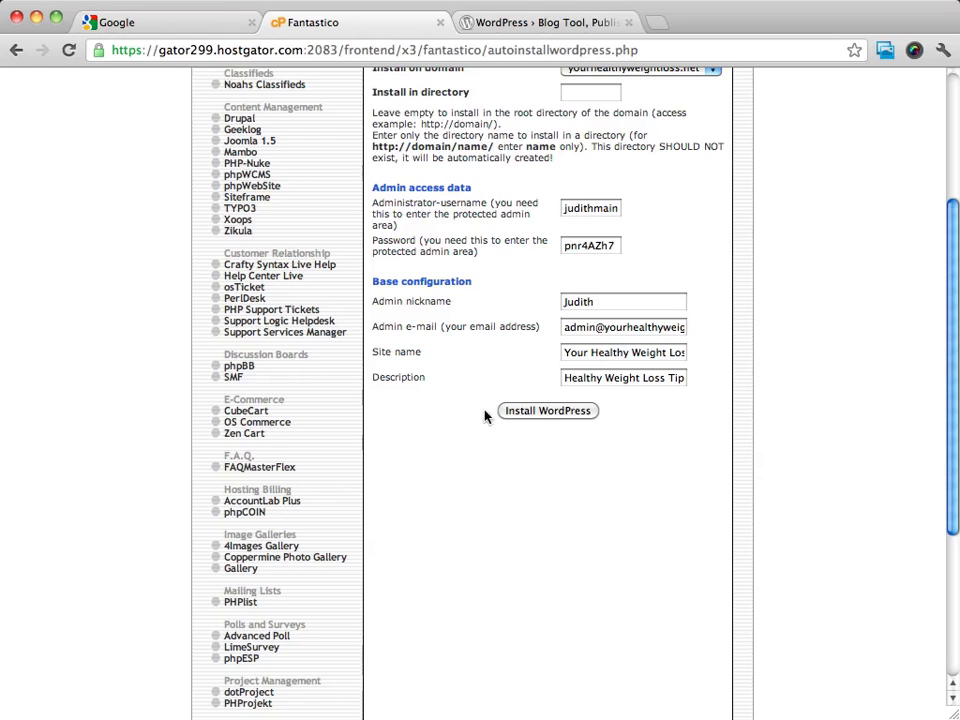
- Submit the WordPress installation form and finish the installation in the main directory of yourhealthyweightloss.net
left_click(537, 412)
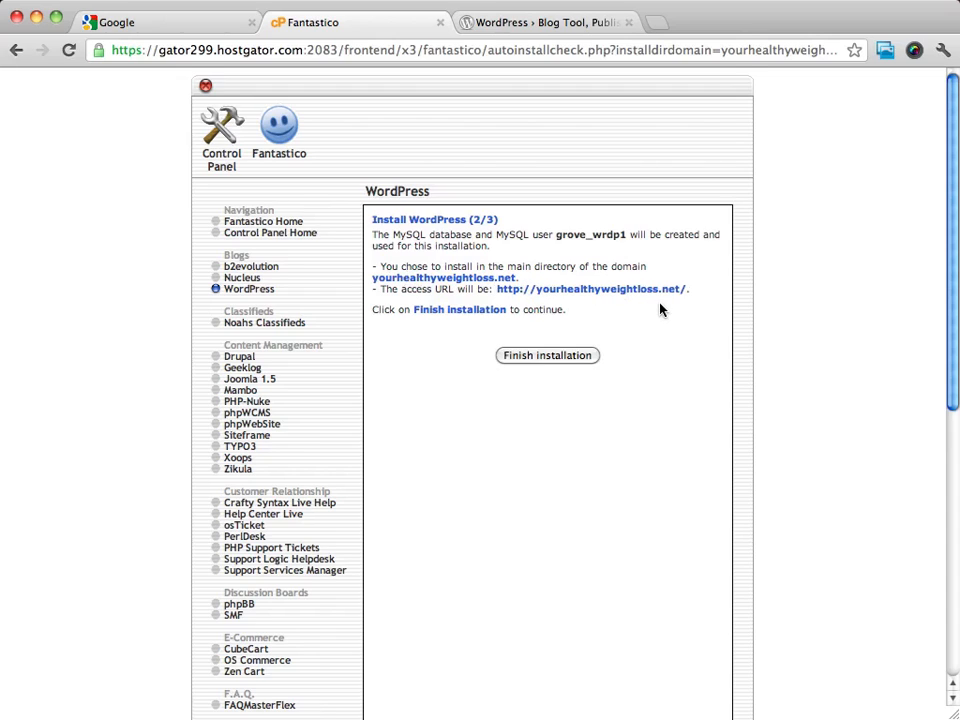
left_click(541, 356)
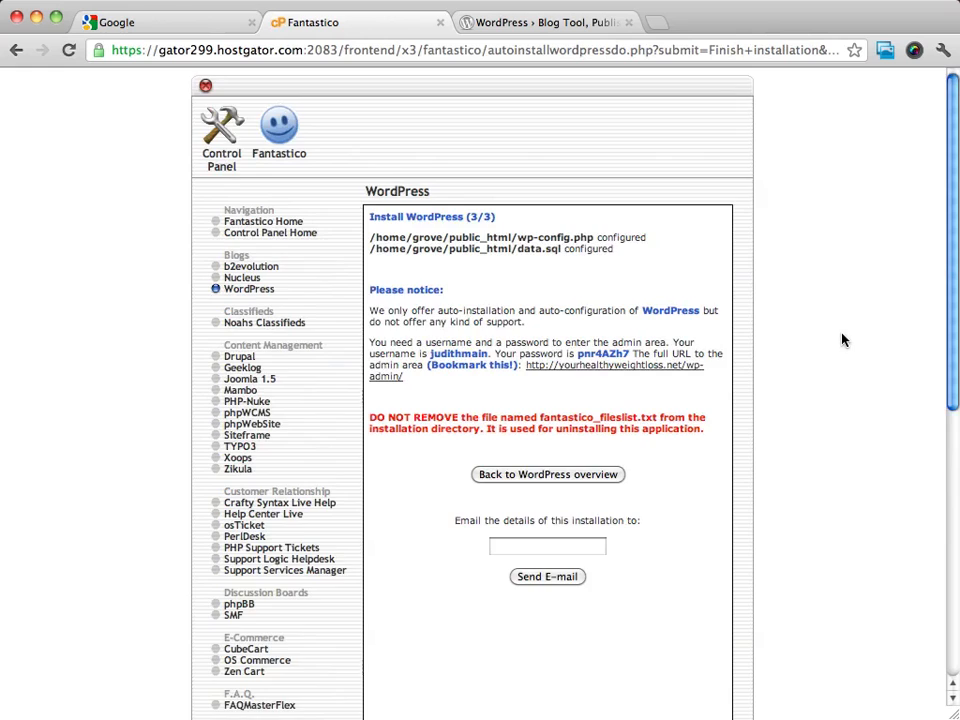
- Copy the notice paragraph with the admin login details and open the site's wp-admin address
scroll(842, 340, "down", 3)
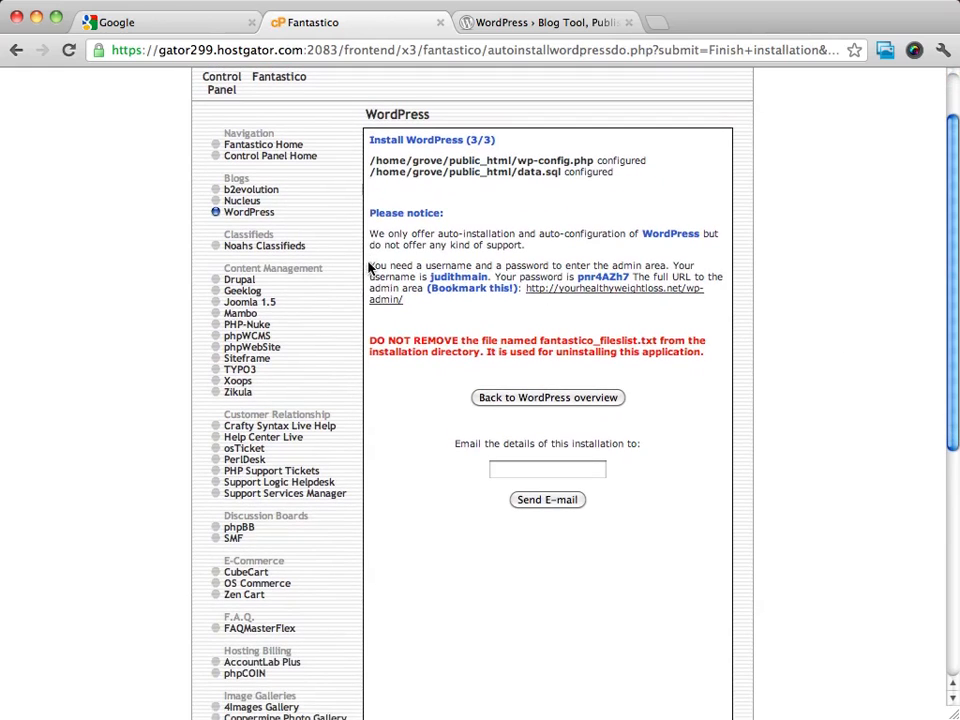
left_click_drag(369, 267, 426, 304)
right_click(430, 287)
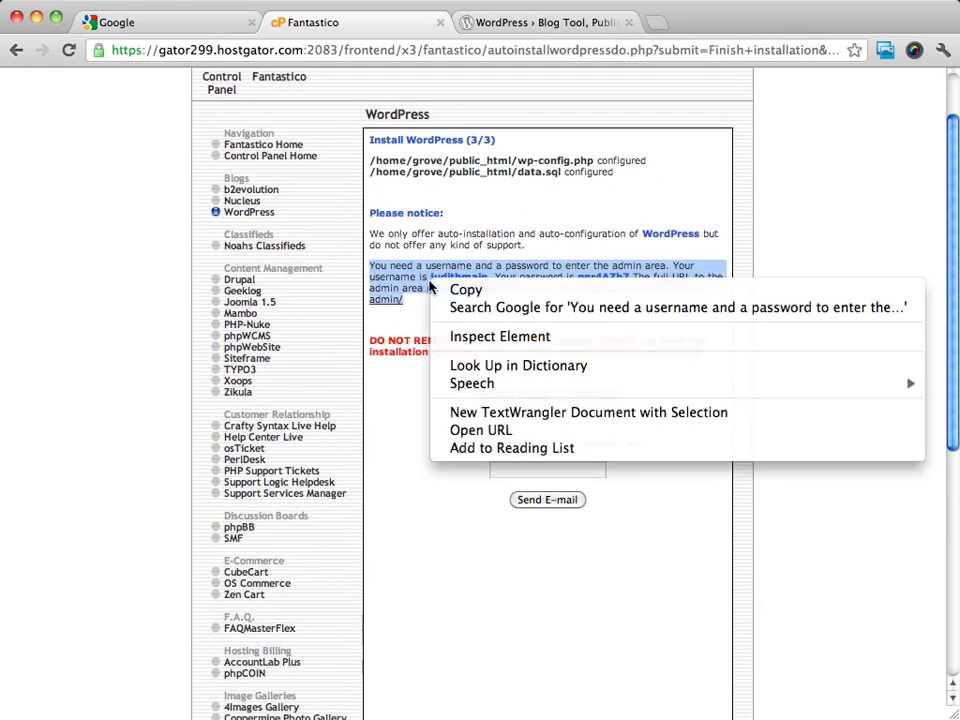
left_click(468, 289)
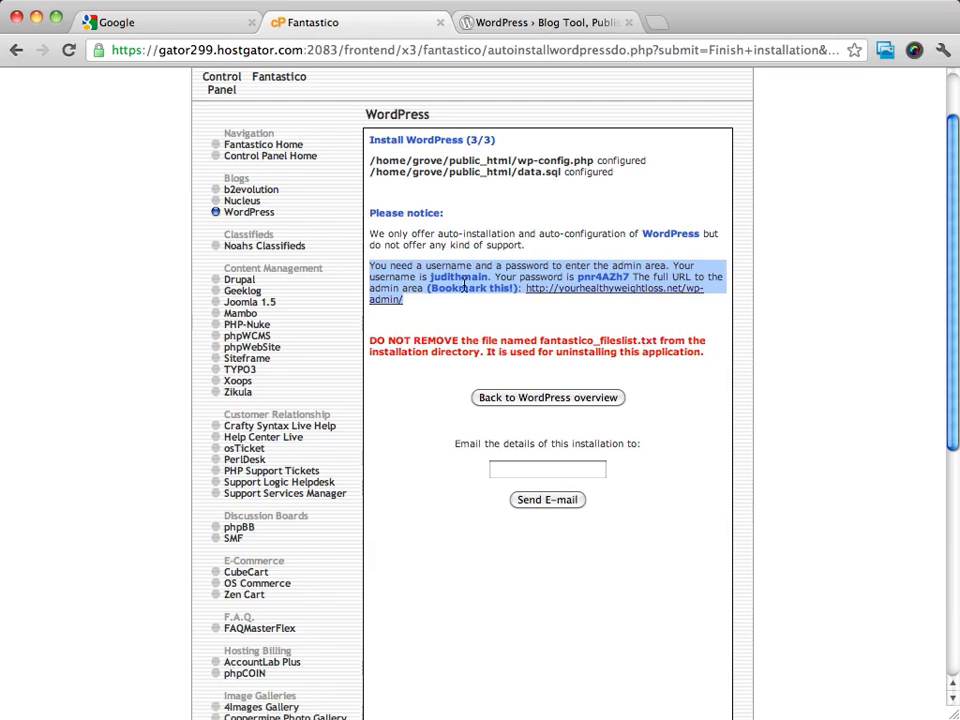
left_click(628, 291)
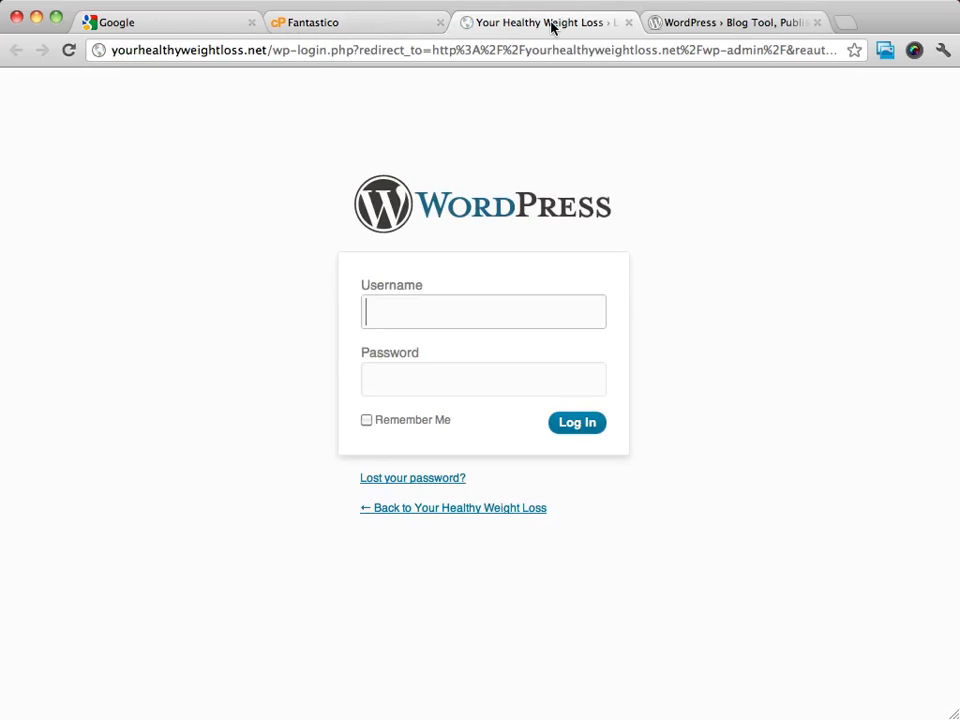